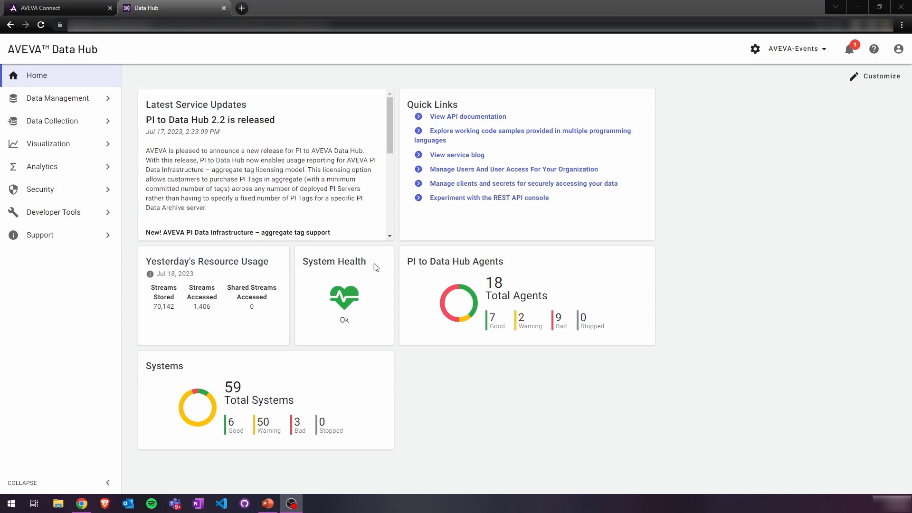
Expand the Developer Tools flyout from the Home dashboard's left sidebar.
left_click(76, 216)
In the API Console, run GET /Namespaces and scroll through the returned namespace JSON.
left_click(156, 234)
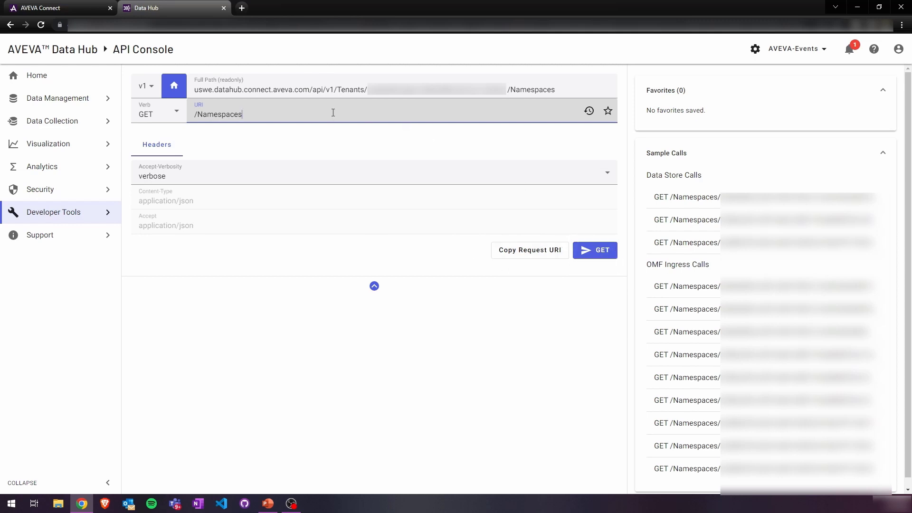
left_click(609, 247)
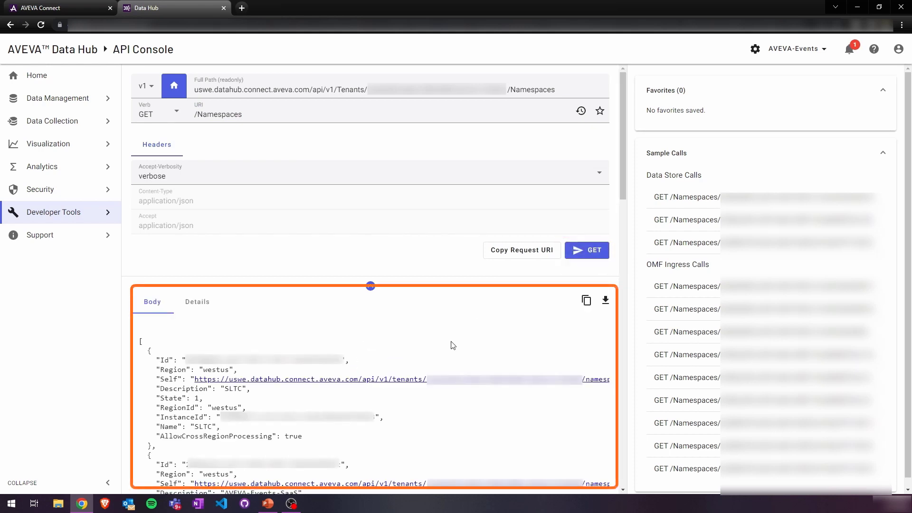
scroll(452, 345, "down", 2)
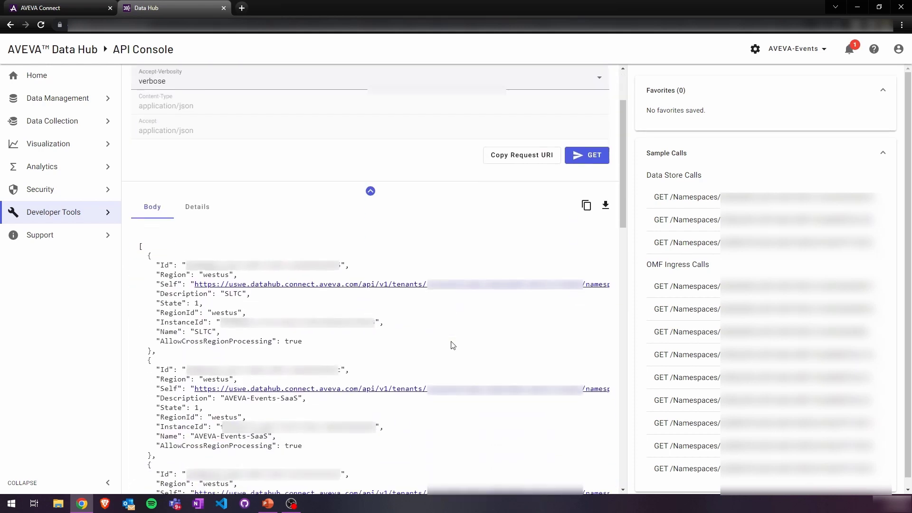
scroll(453, 345, "down", 1)
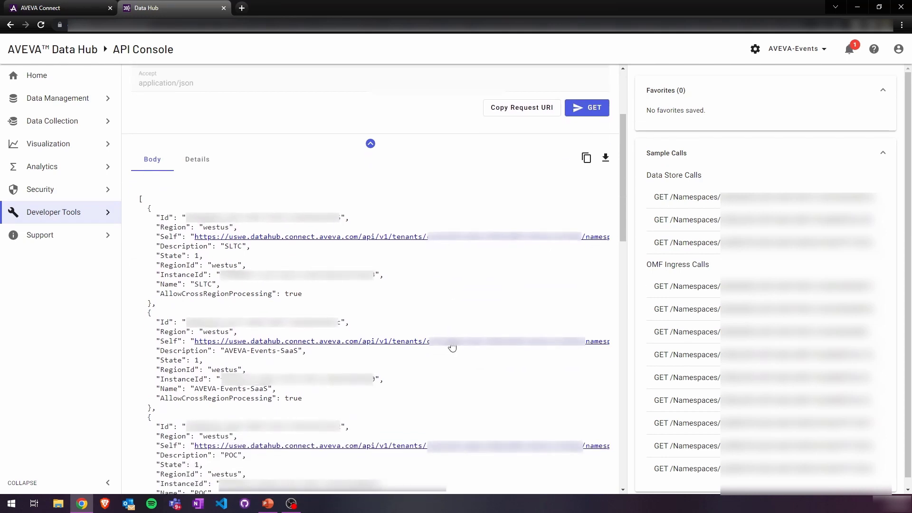
scroll(452, 346, "up", 3)
Build the URI to AVEVA-Events /Streams/PI_oakpi-sltc01.dev.osisoft.int_2113 using autocomplete.
left_click(418, 109)
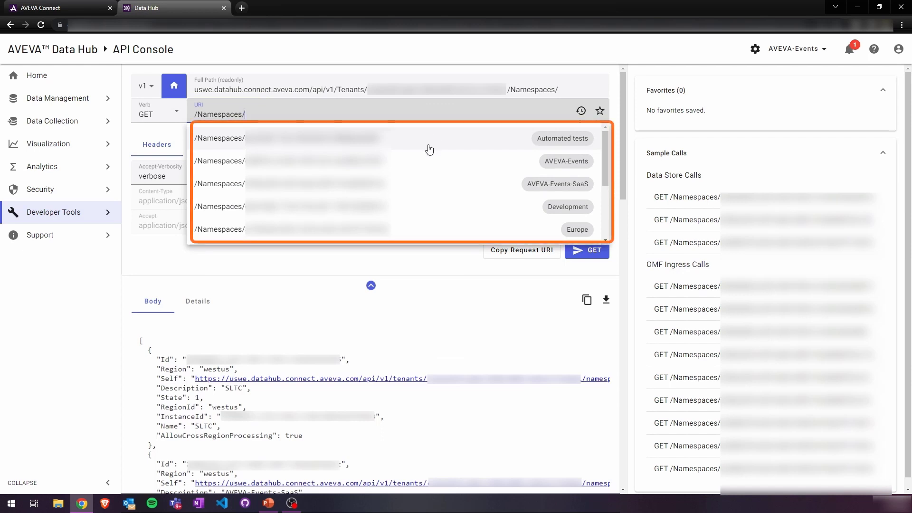
left_click(519, 164)
left_click(458, 114)
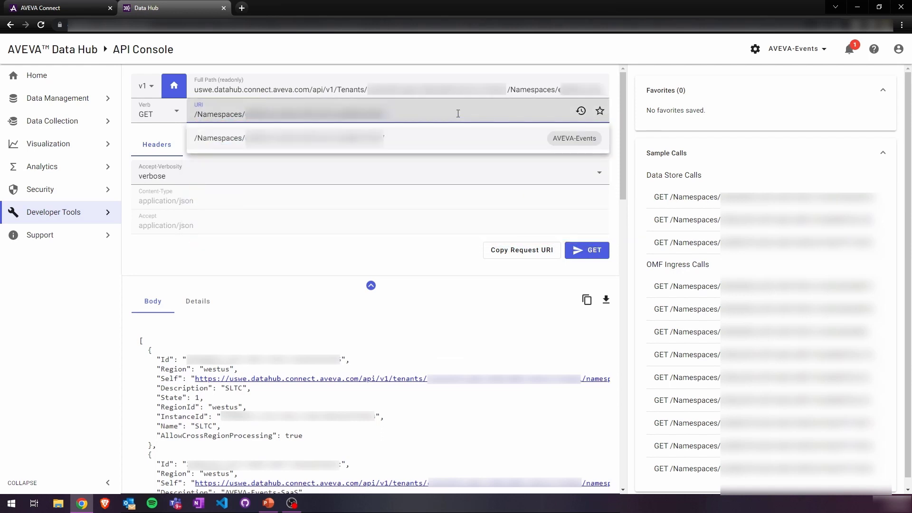
type("/")
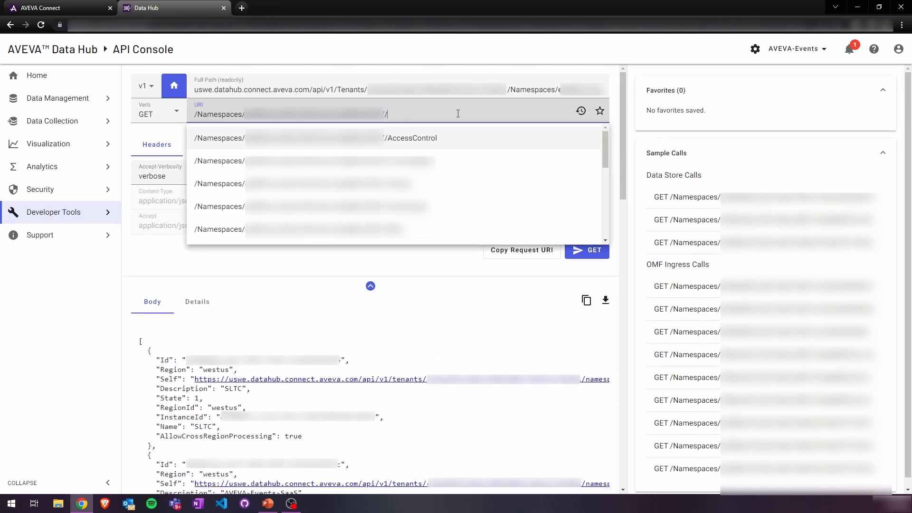
type("Strea")
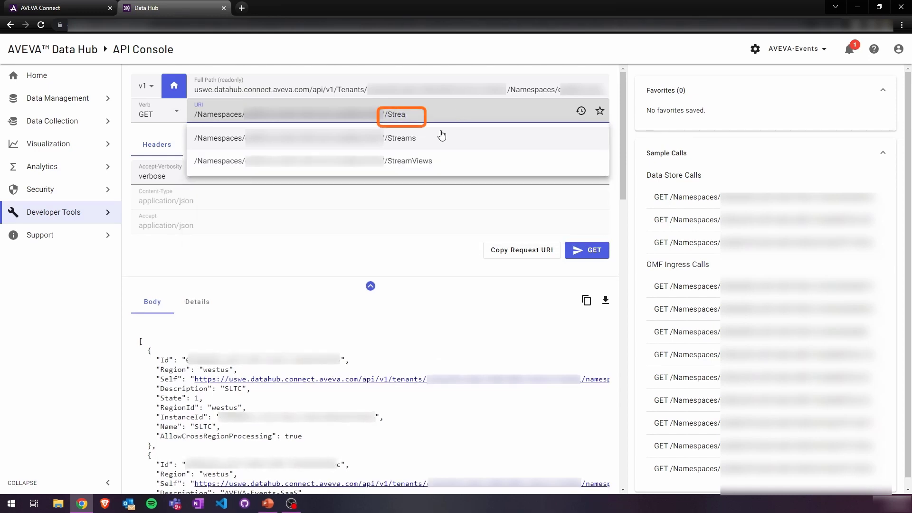
left_click(442, 139)
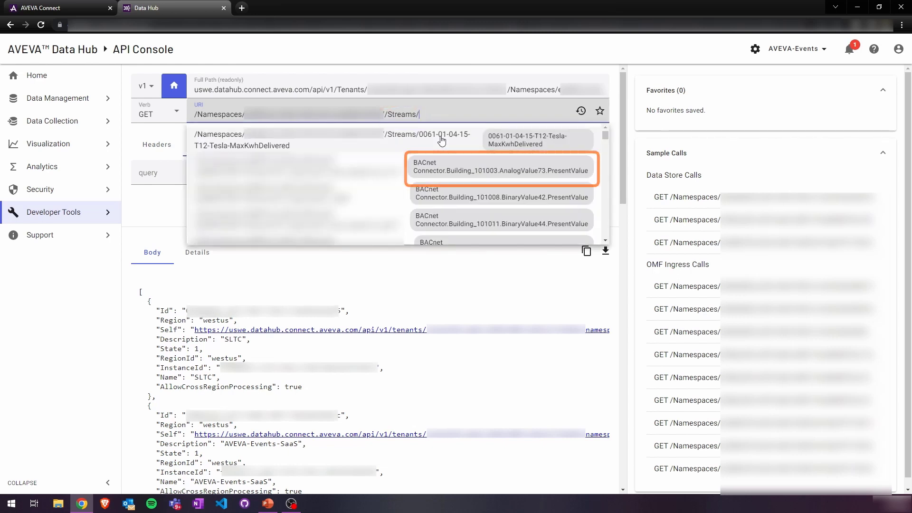
left_click(484, 164)
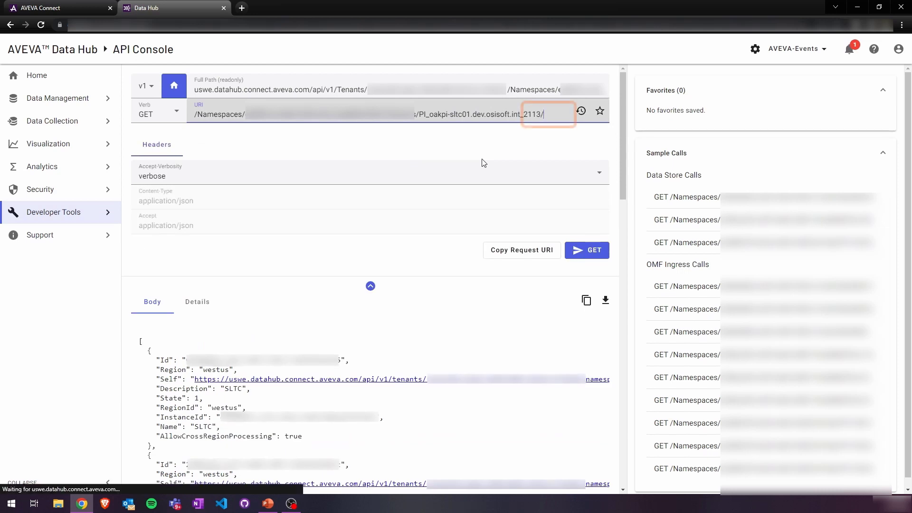
Append /Data/Last to the stream URI and send the GET request.
type("/Data")
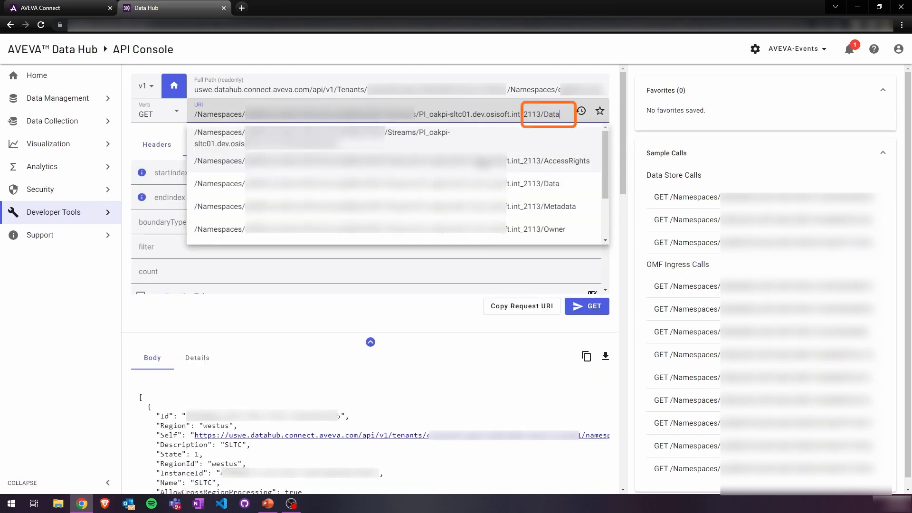
left_click(511, 190)
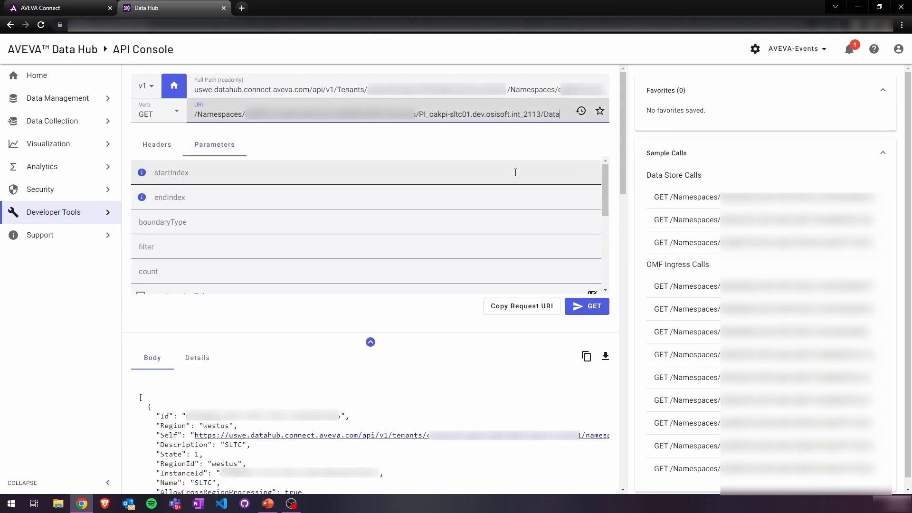
scroll(236, 228, "down", 1)
scroll(238, 241, "down", 2)
scroll(238, 241, "down", 1)
scroll(239, 241, "down", 1)
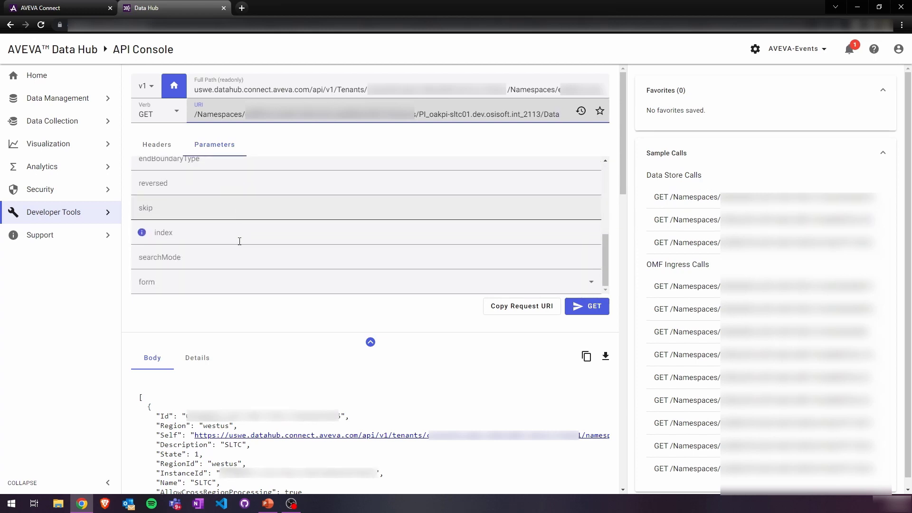
scroll(239, 241, "up", 3)
scroll(240, 240, "up", 1)
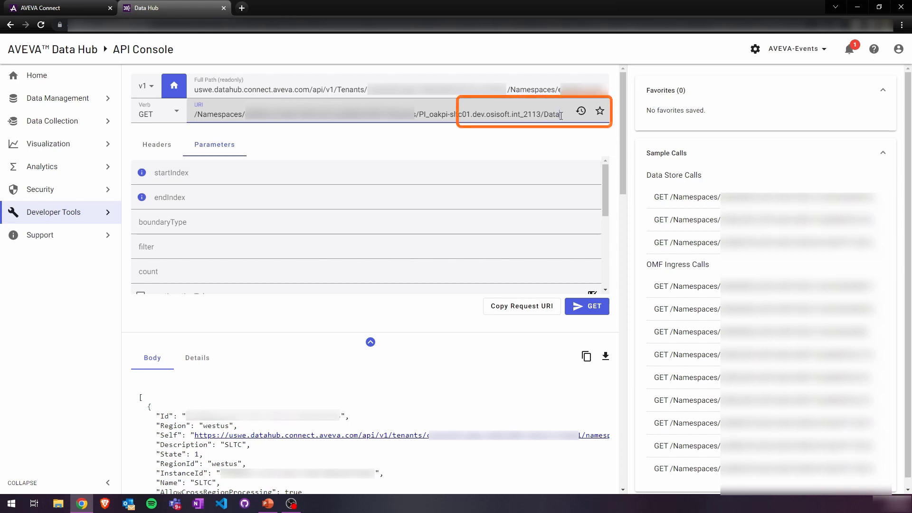
type("/Last")
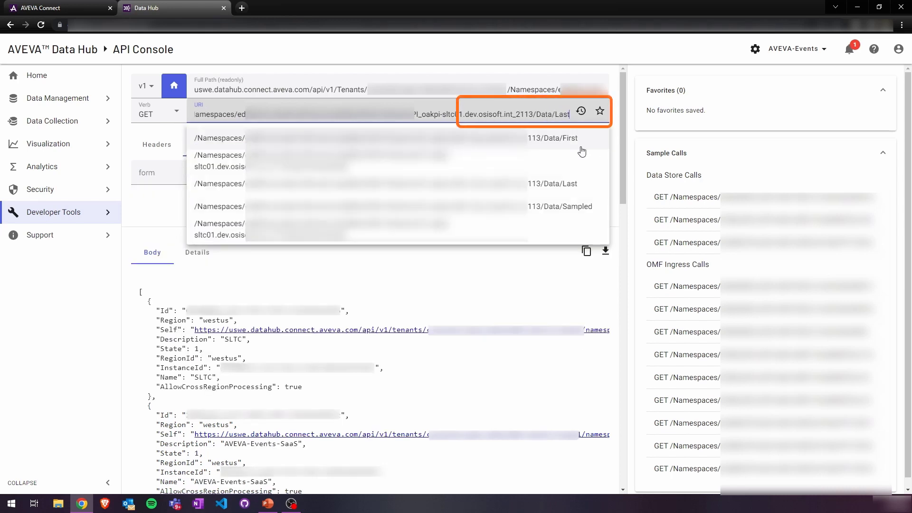
left_click(554, 272)
Star the last-value request as a favourite, then reload GET /Namespaces from session history.
left_click(594, 205)
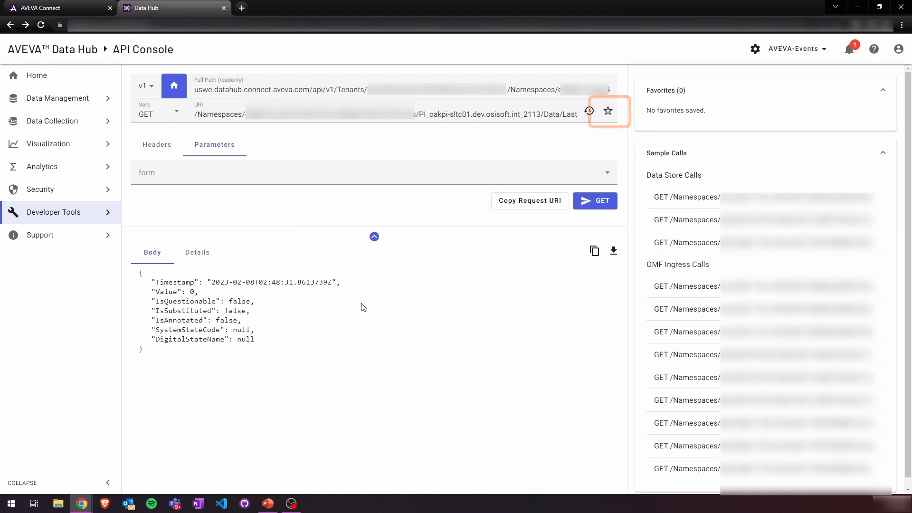
left_click(607, 114)
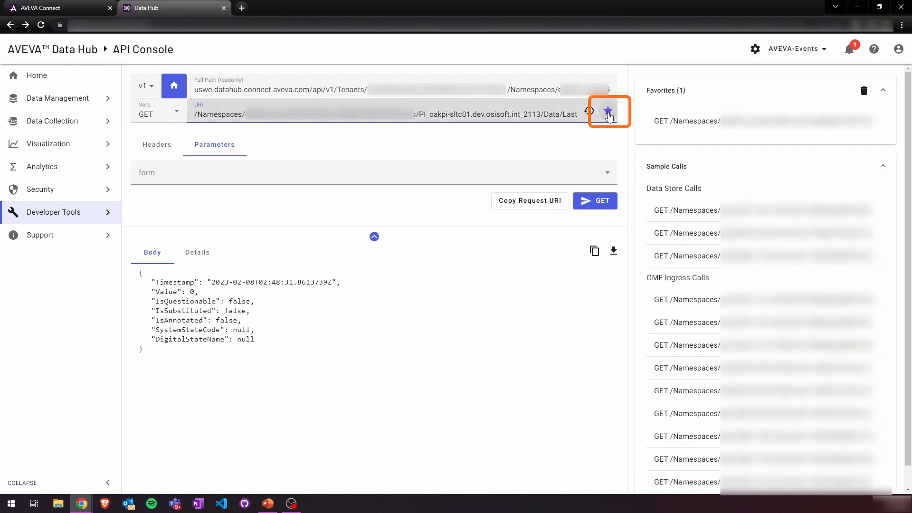
left_click(706, 124)
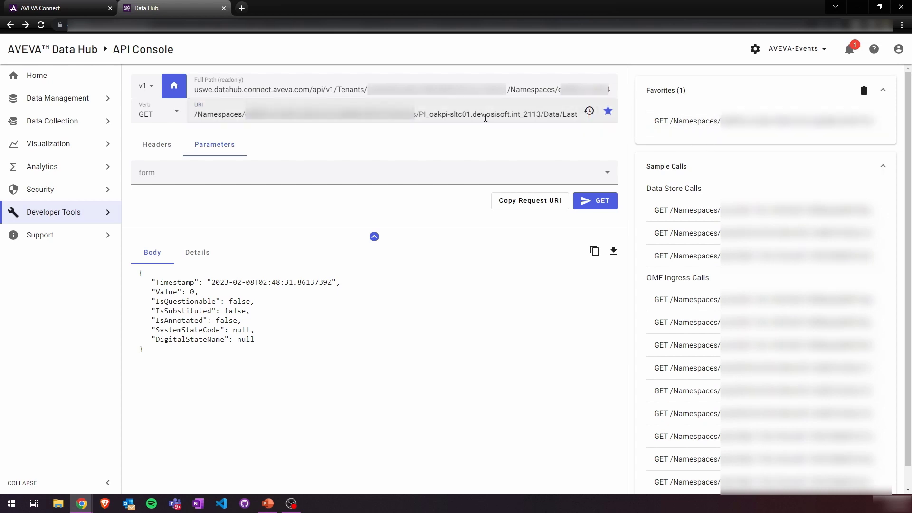
left_click(589, 112)
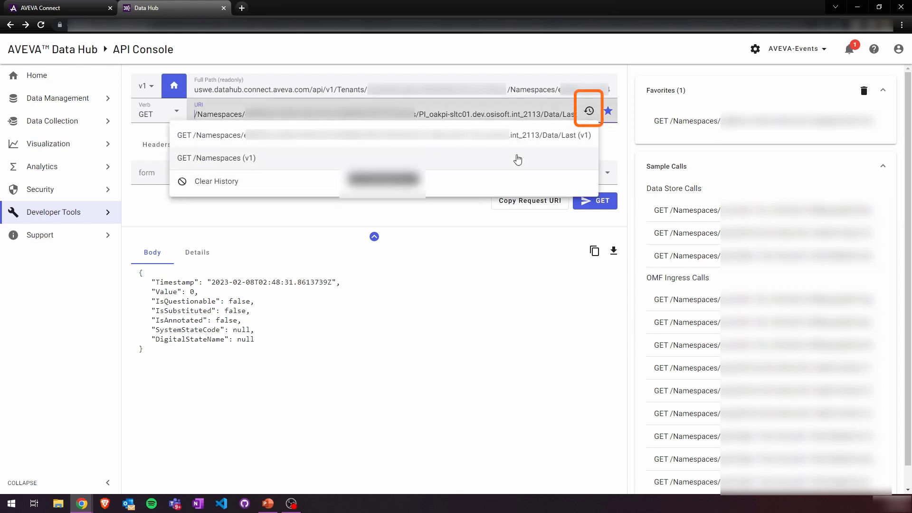
left_click(517, 159)
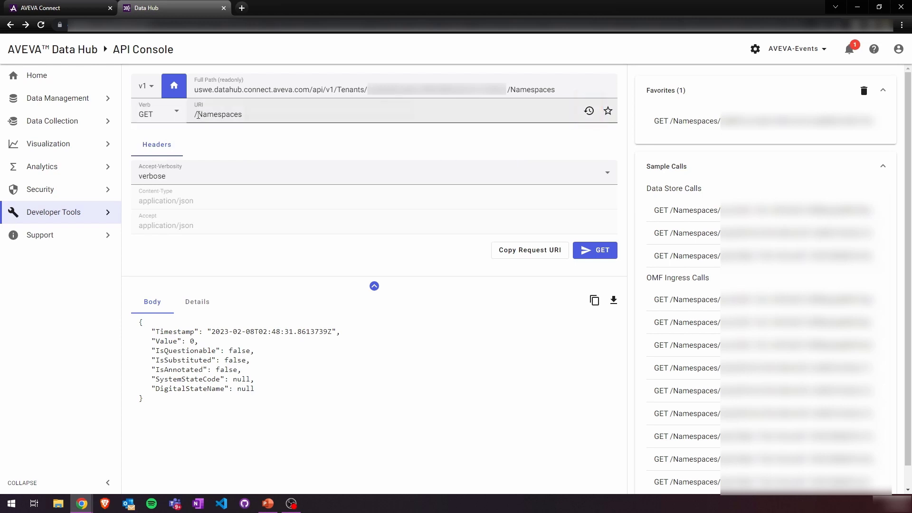
Set up a POST request to /Namespaces/AVEVA-Events/Streams with an empty body.
left_click(175, 113)
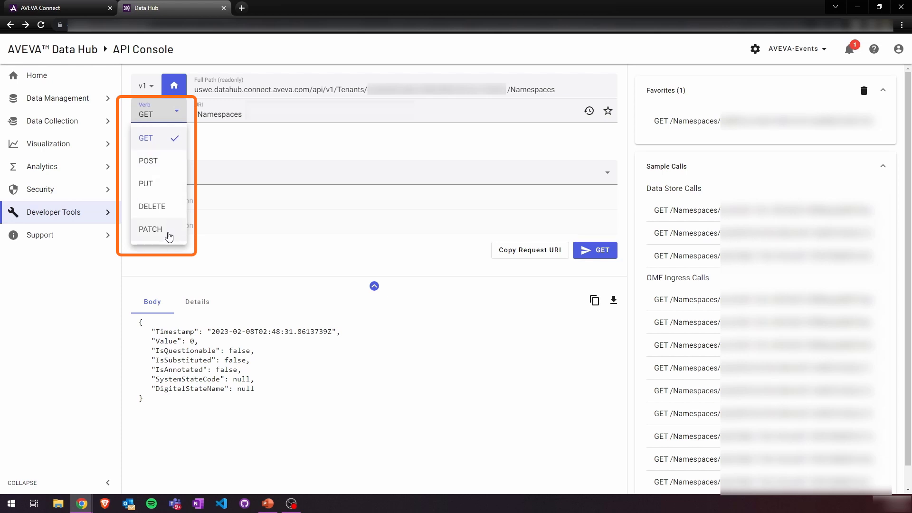
left_click(189, 167)
left_click(224, 114)
type("/")
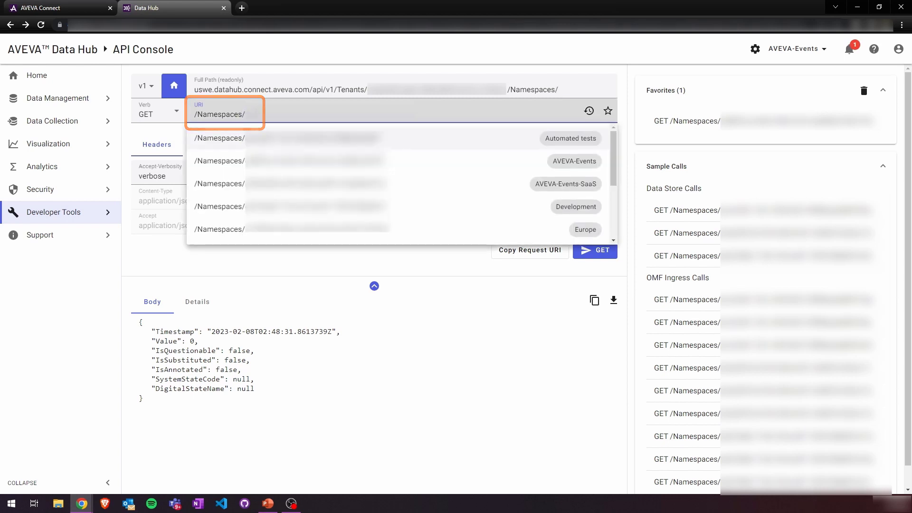
left_click(397, 162)
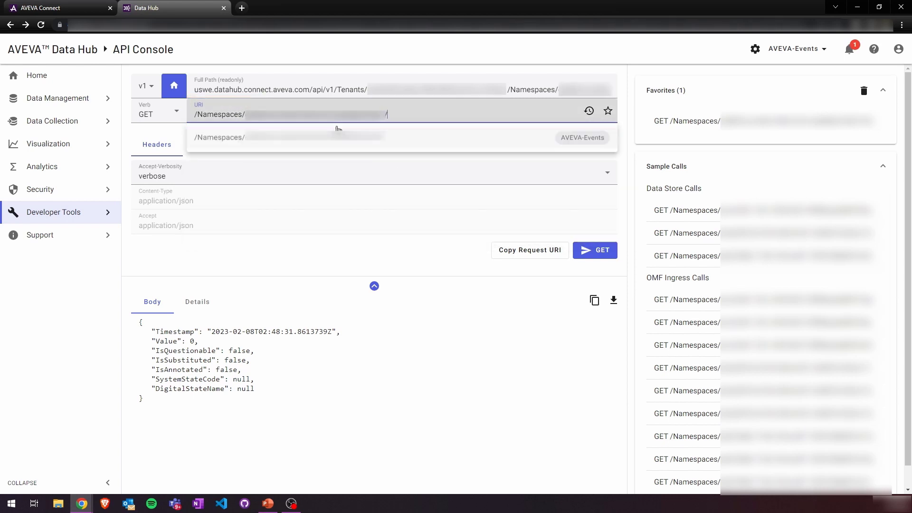
type("/Stream")
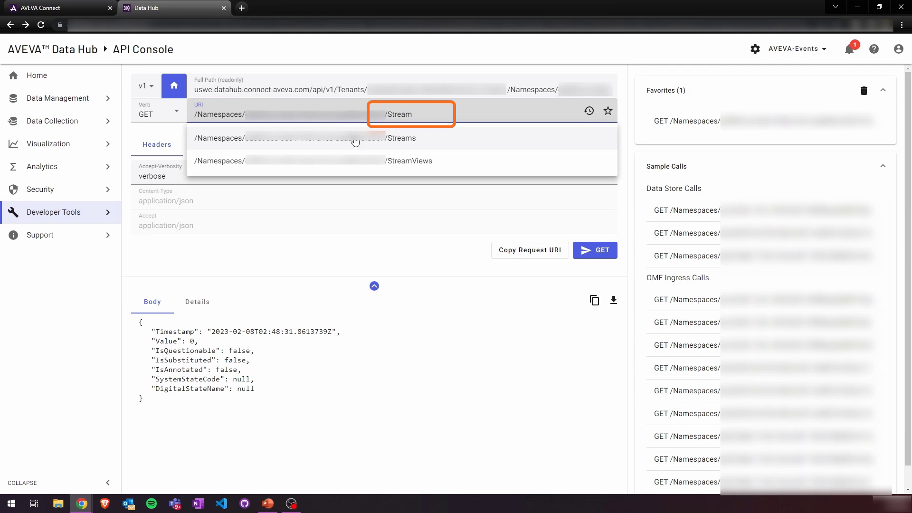
left_click(358, 142)
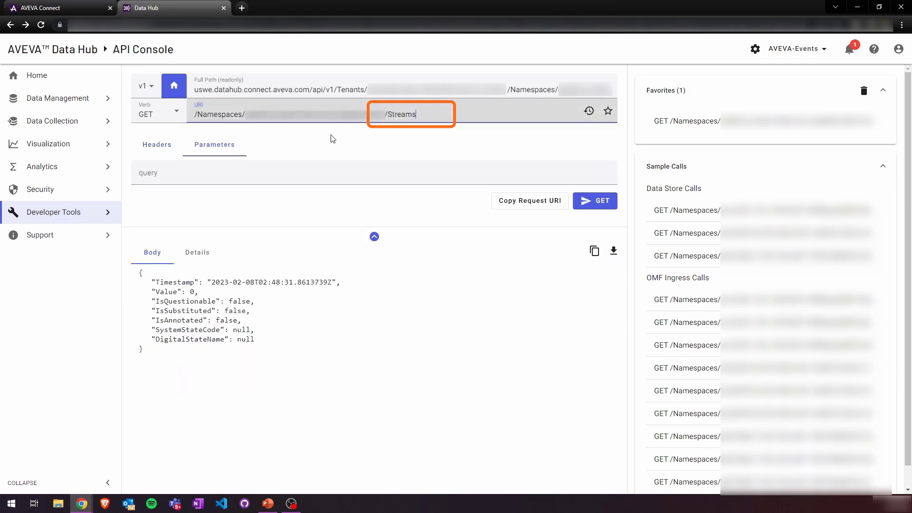
left_click(161, 116)
left_click(159, 163)
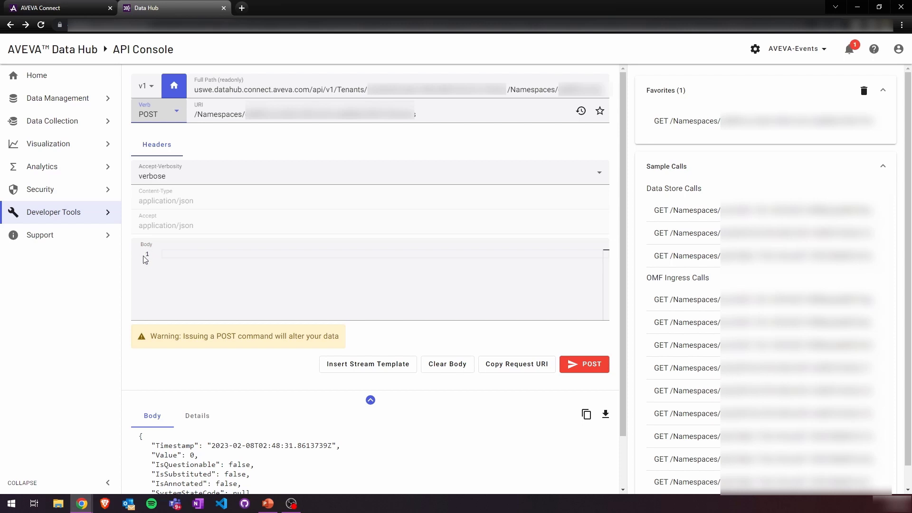
Insert the stream template into the POST body and select its TypeId and Name values.
left_click(360, 370)
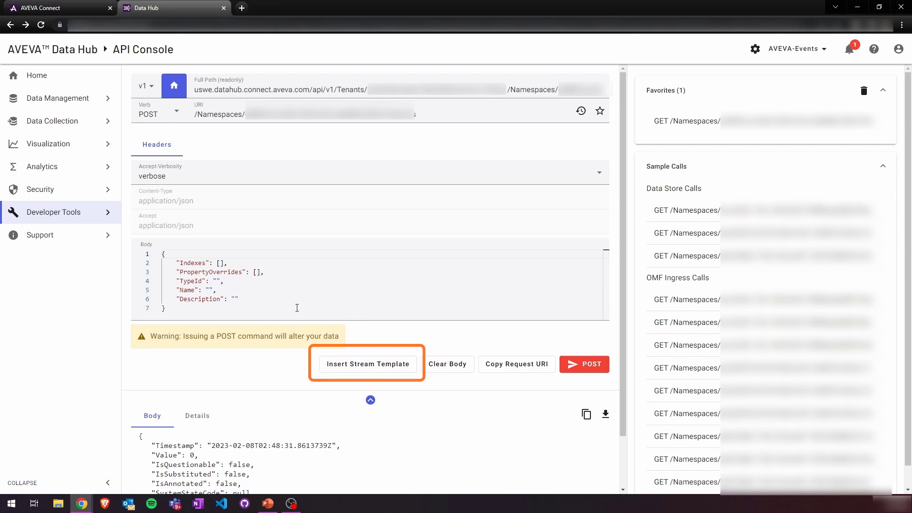
left_click(291, 282)
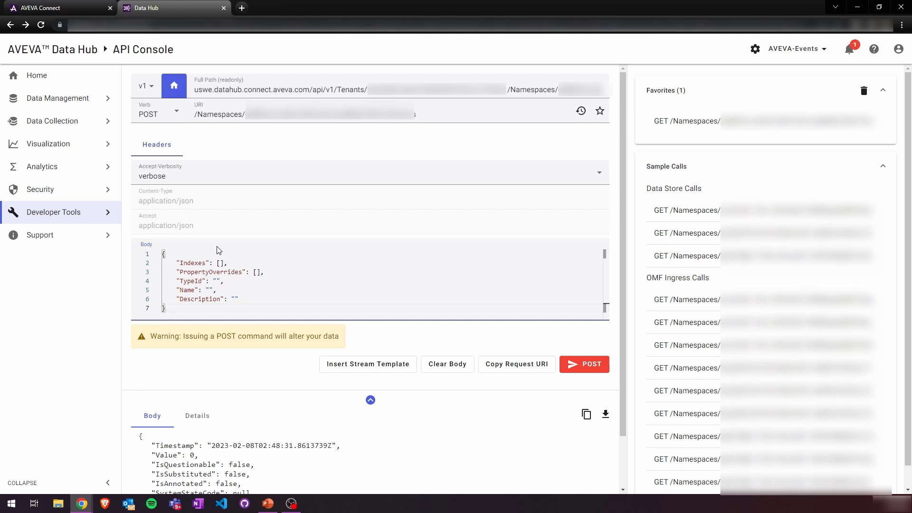
left_click(217, 281)
left_click(209, 289)
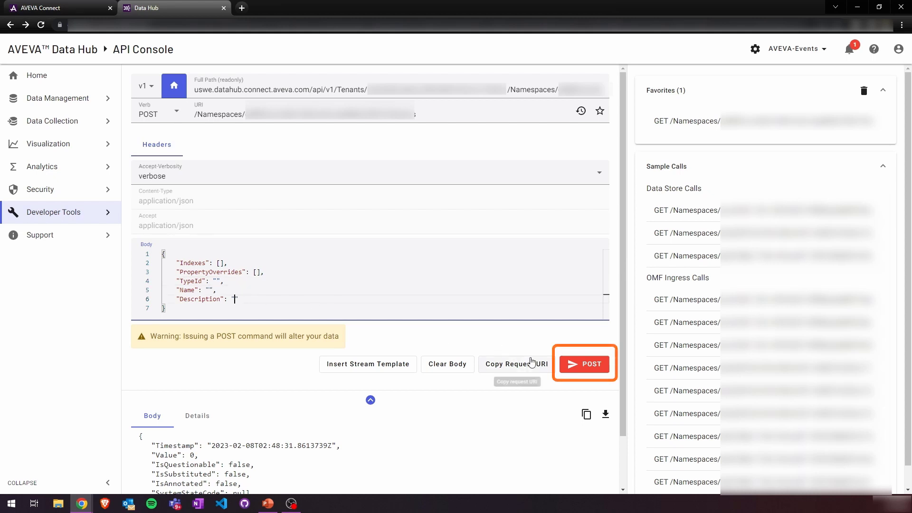
Pick v1-preview as the API version so the Streams POST uses the v1-preview path.
left_click(579, 370)
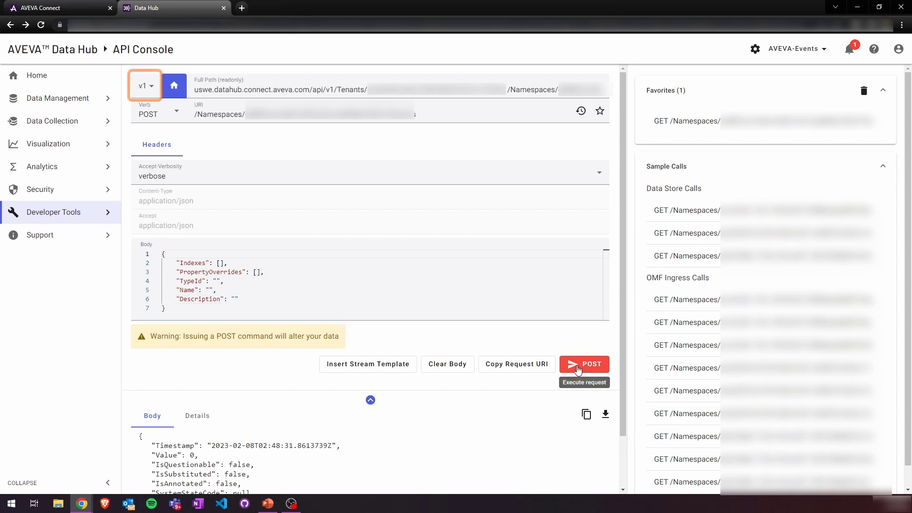
left_click(148, 95)
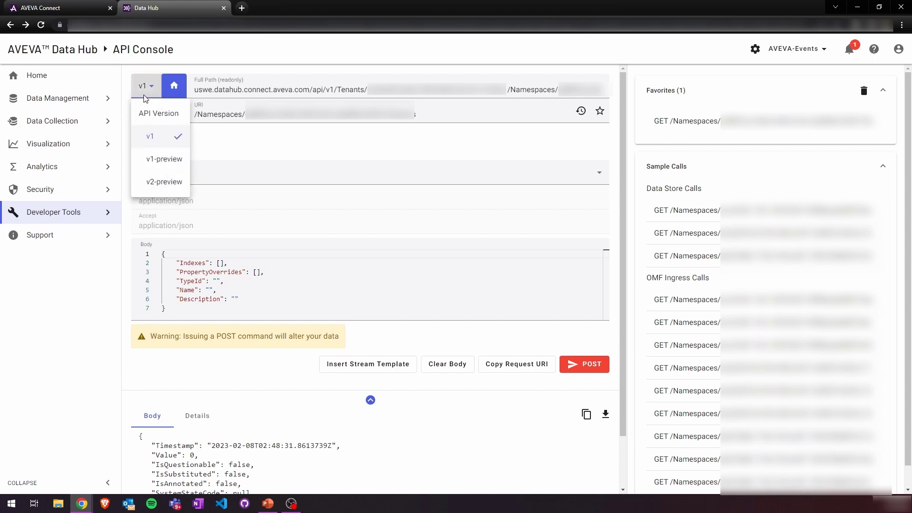
left_click(157, 158)
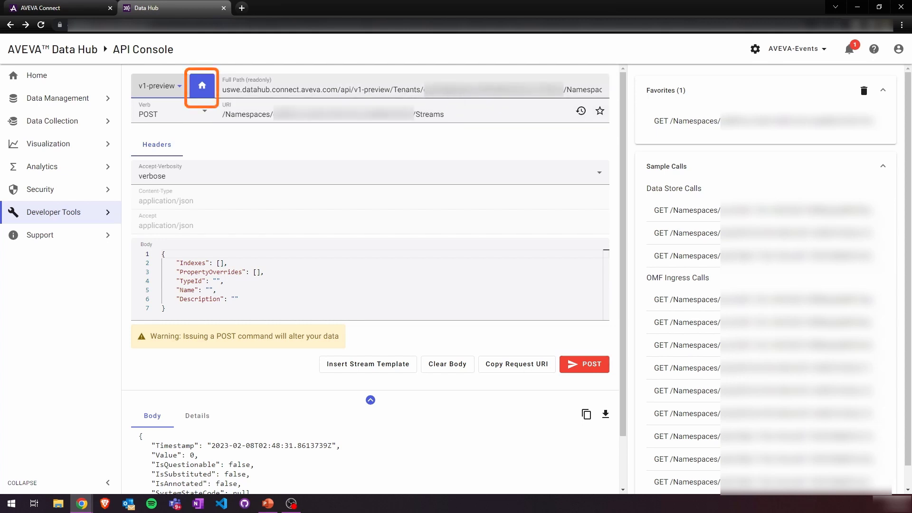
Switch to the root v1-preview path and browse the root endpoint suggestions.
left_click(202, 85)
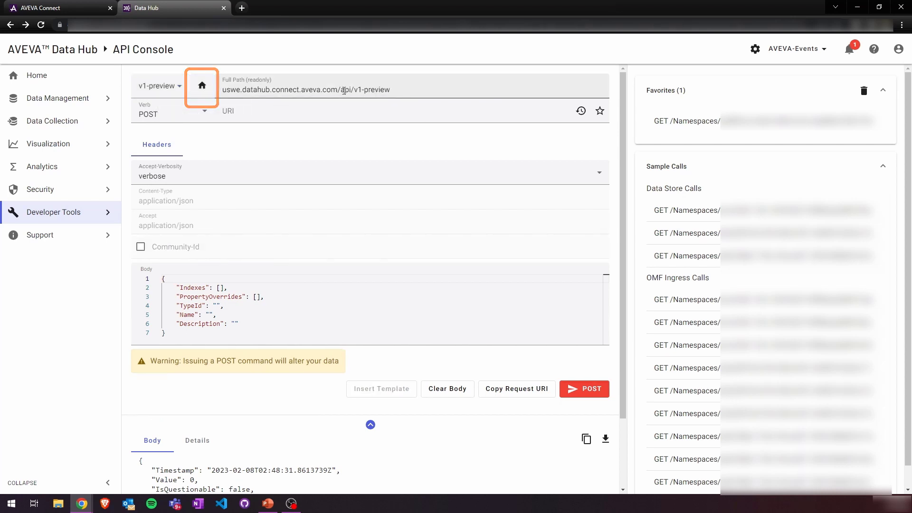
left_click(254, 115)
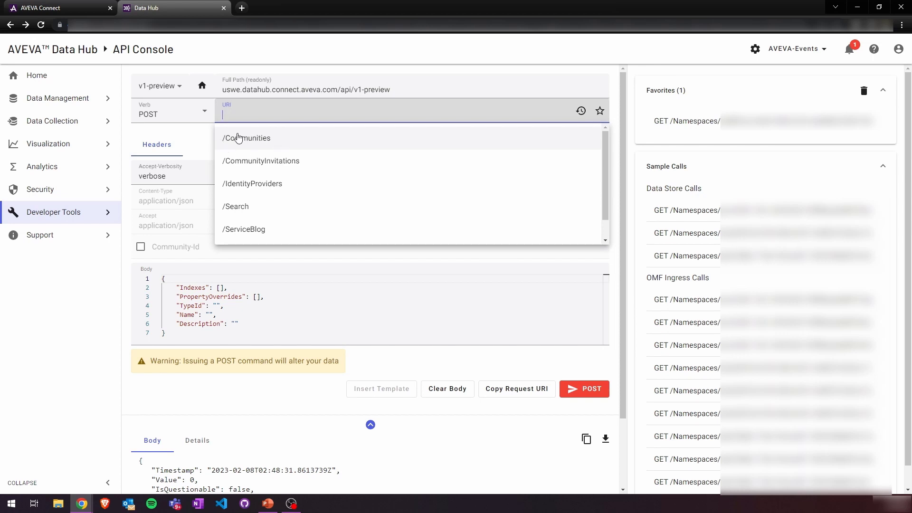
scroll(302, 174, "down", 1)
scroll(302, 176, "up", 1)
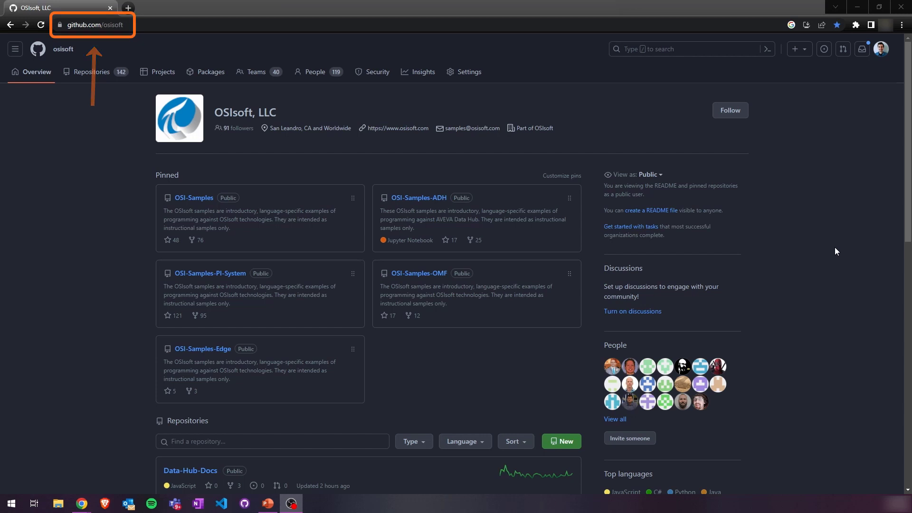
Open the OSI-Samples-ADH repository and expand the README's Authentication samples table.
left_click(402, 200)
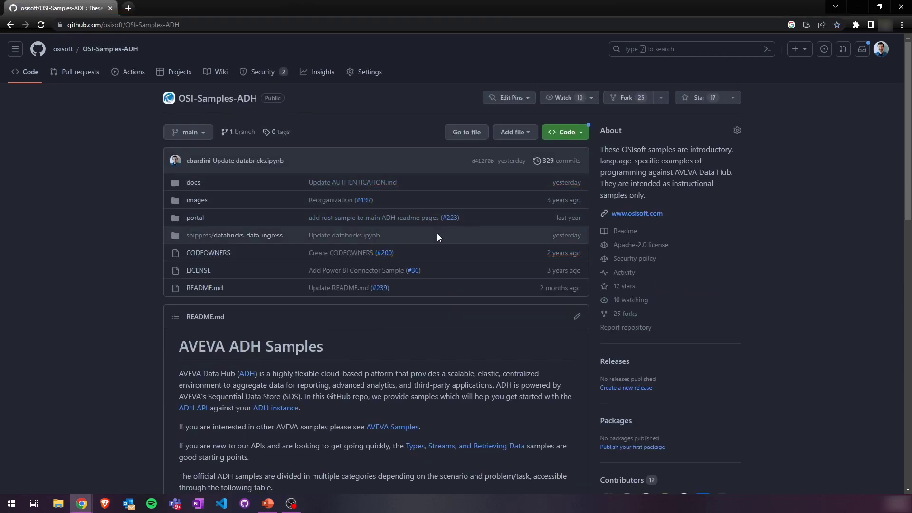
scroll(437, 237, "down", 4)
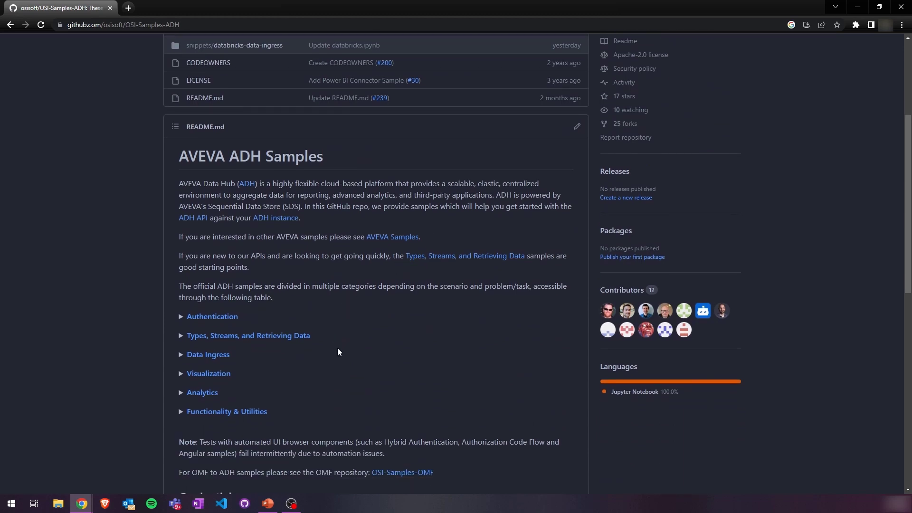
left_click(180, 319)
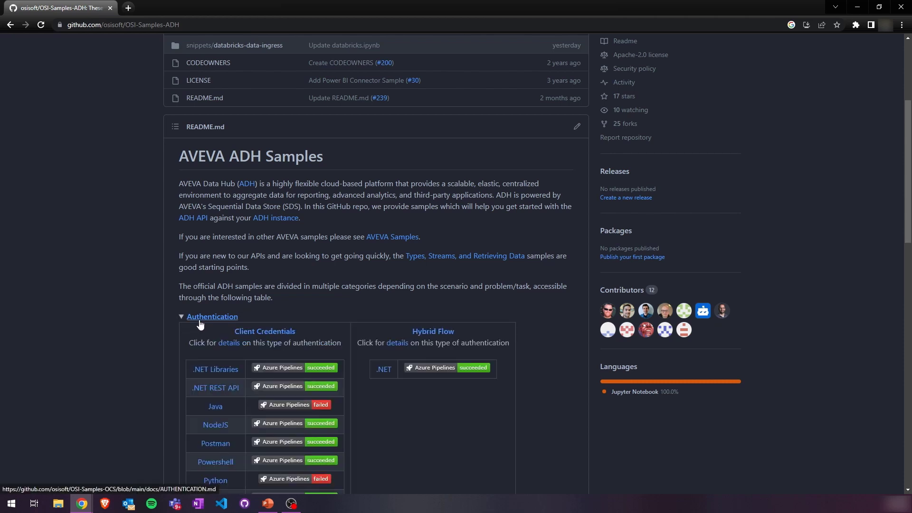
scroll(198, 324, "down", 3)
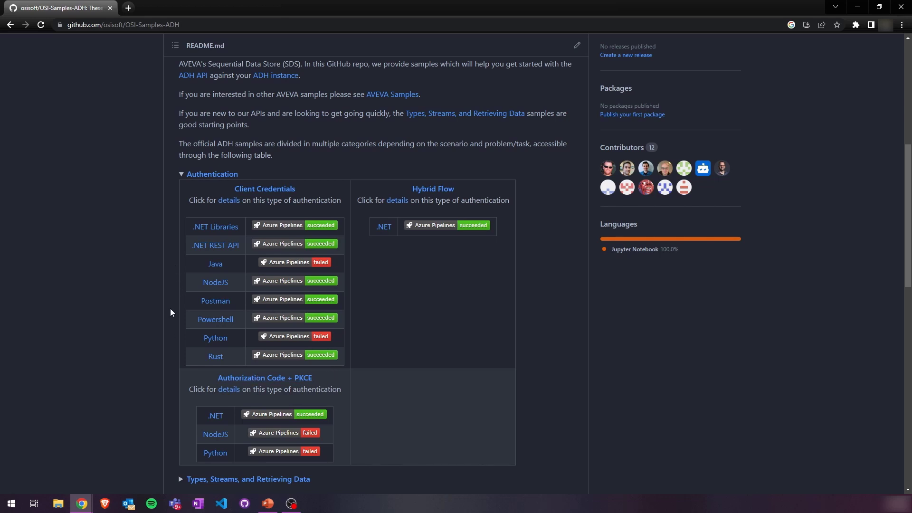
Open the Python client-credentials sample, skim its README, and view appsettings.placeholder.json.
left_click(209, 343)
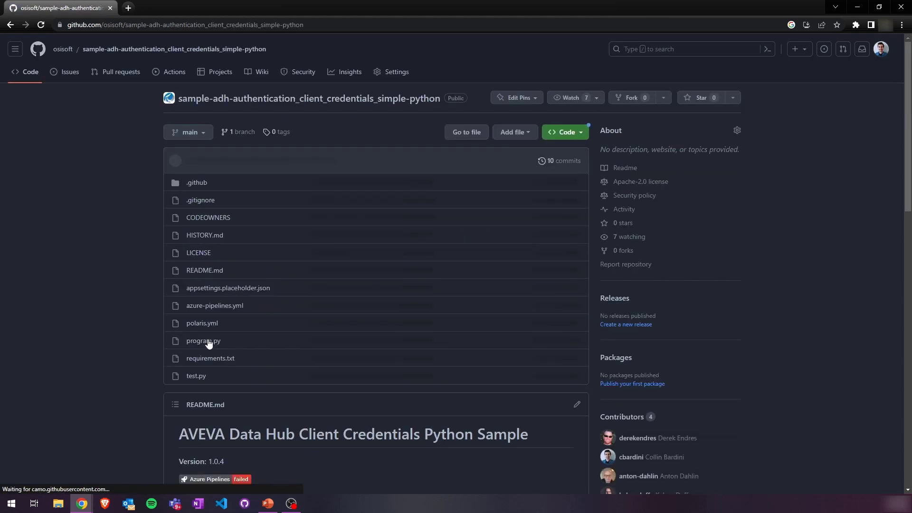
scroll(207, 348, "down", 4)
scroll(206, 348, "down", 1)
scroll(206, 348, "down", 1)
scroll(207, 347, "down", 1)
scroll(206, 346, "down", 1)
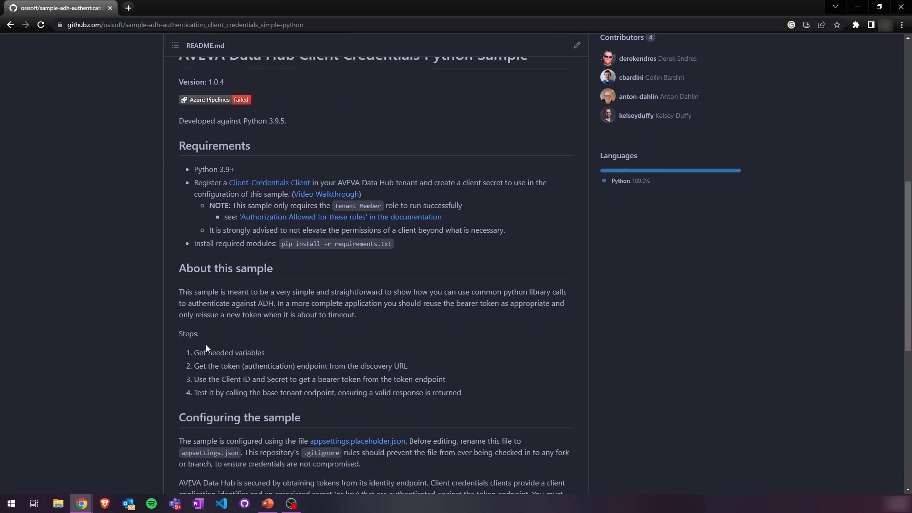
scroll(206, 348, "down", 1)
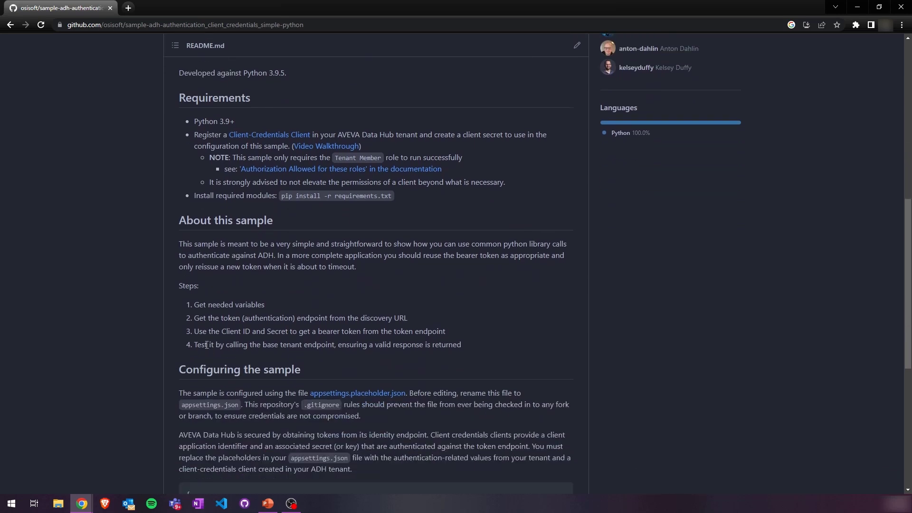
scroll(206, 345, "up", 3)
scroll(206, 346, "up", 5)
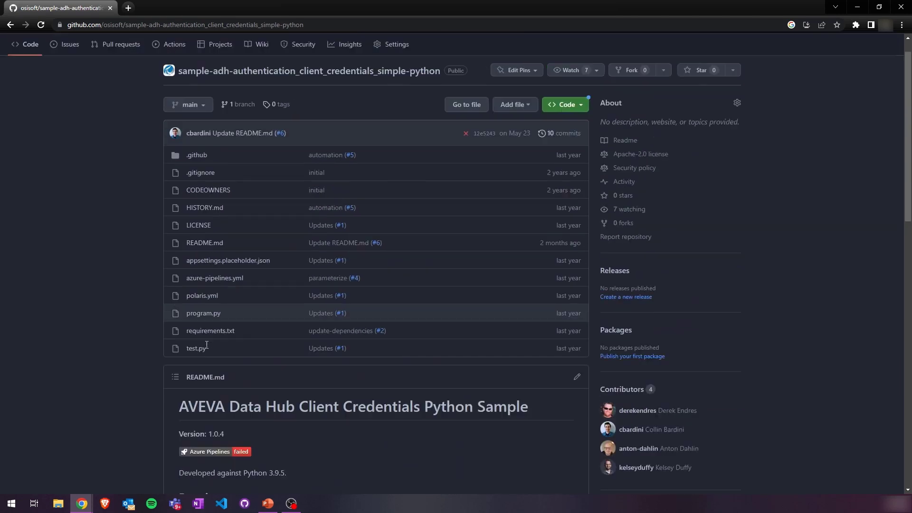
scroll(206, 347, "up", 1)
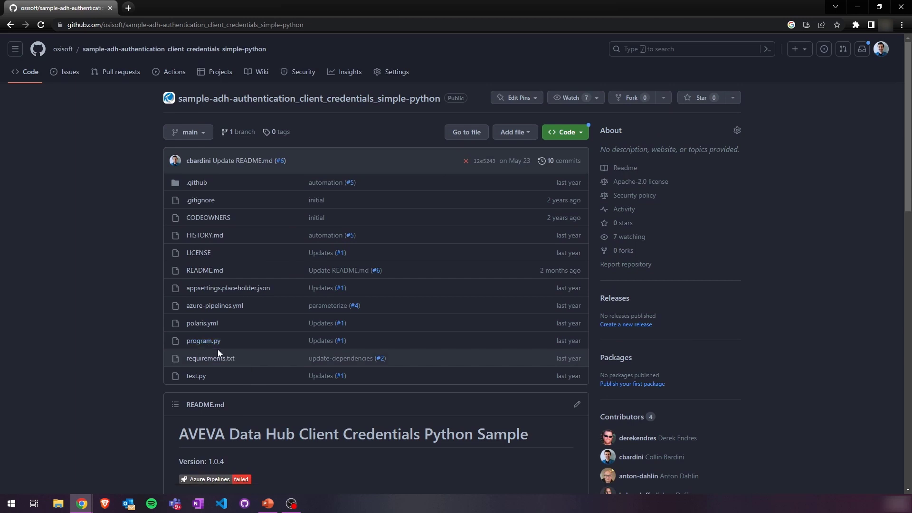
left_click(262, 292)
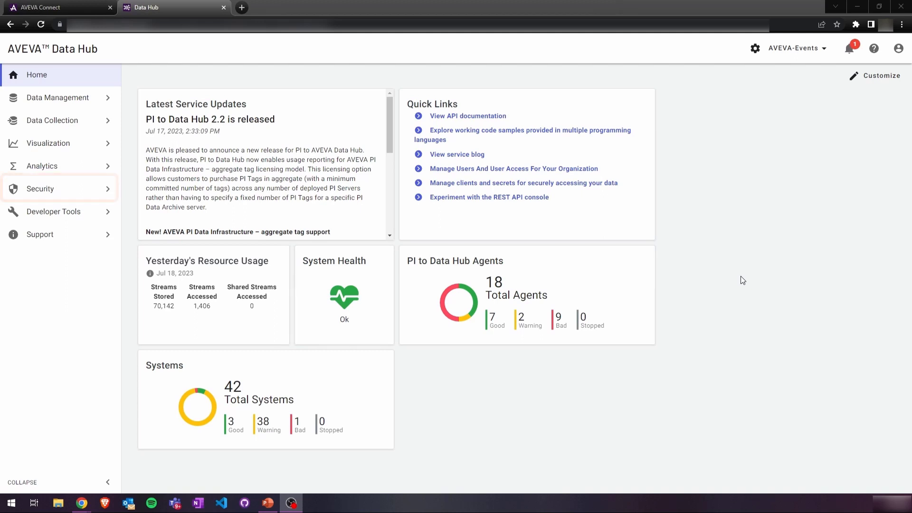
Open a client-credentials client from the Security > Clients list.
left_click(87, 190)
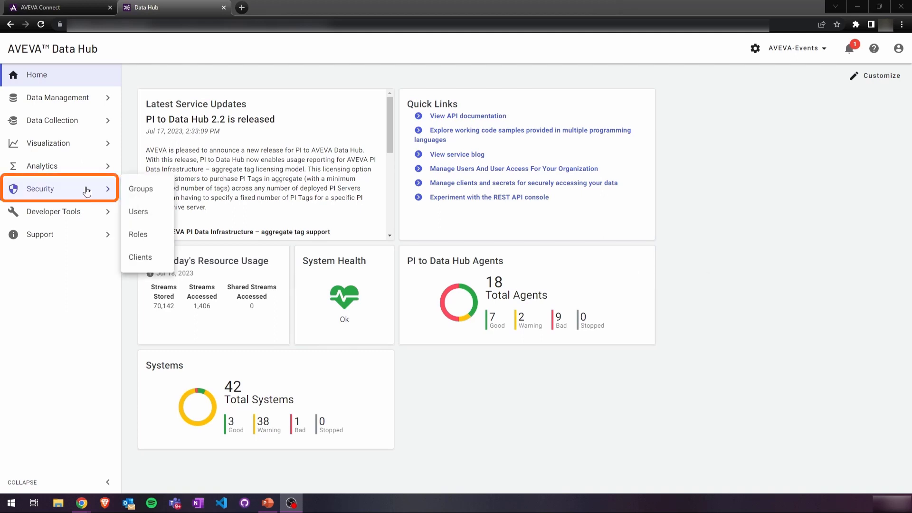
left_click(140, 257)
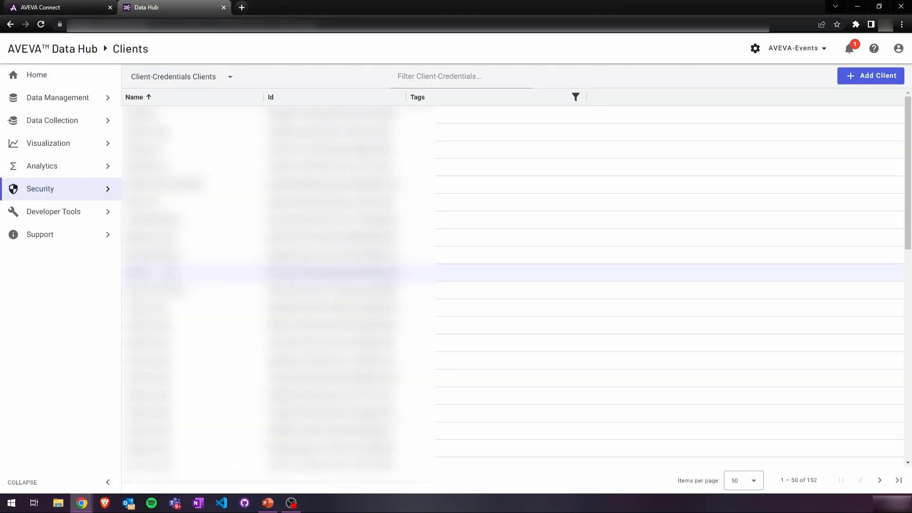
left_click(275, 272)
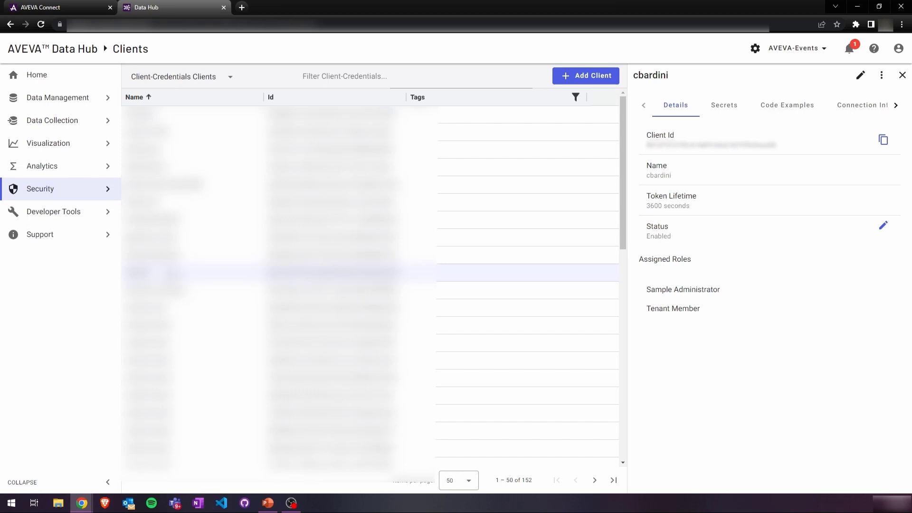
Review the client's connection information and Client Id, ending on its three active secrets.
left_click(873, 115)
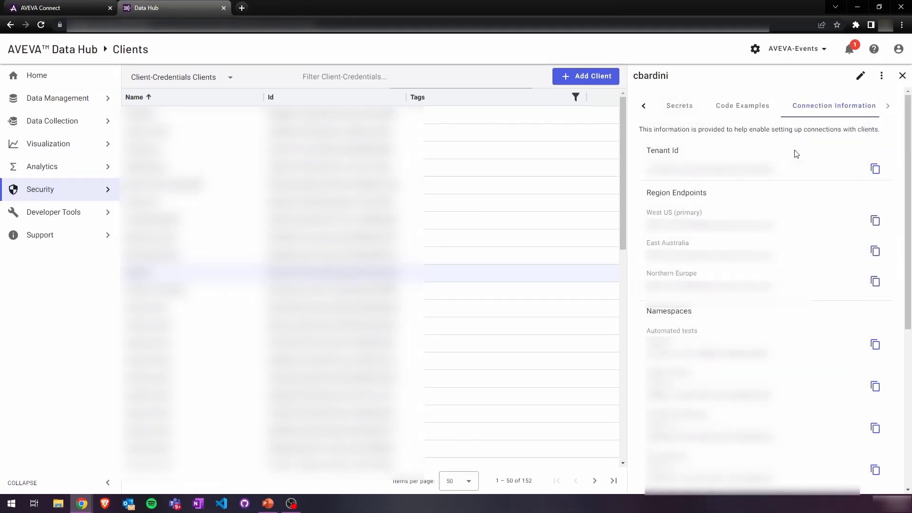
left_click(665, 116)
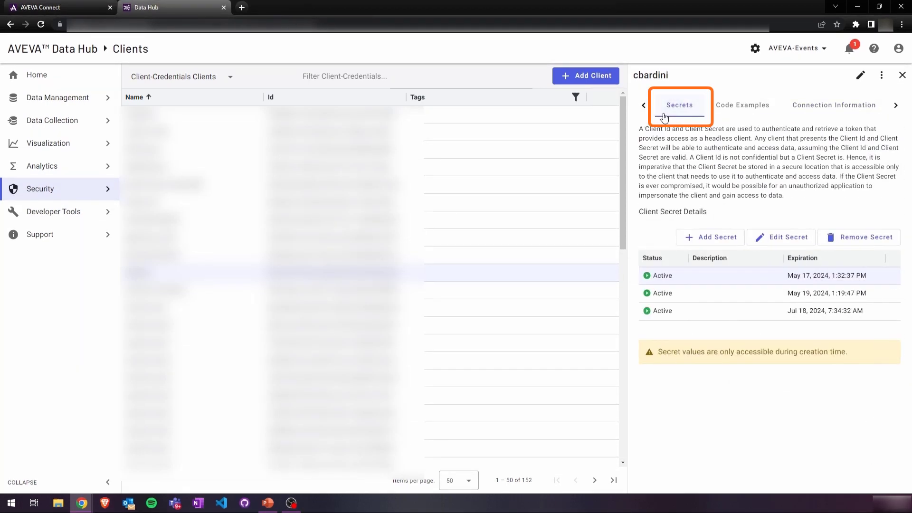
left_click(643, 105)
left_click(674, 107)
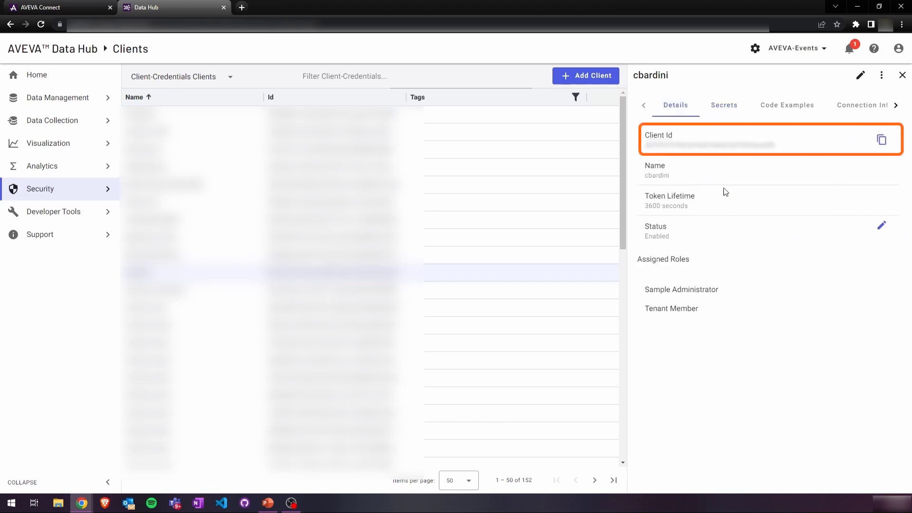
left_click(727, 113)
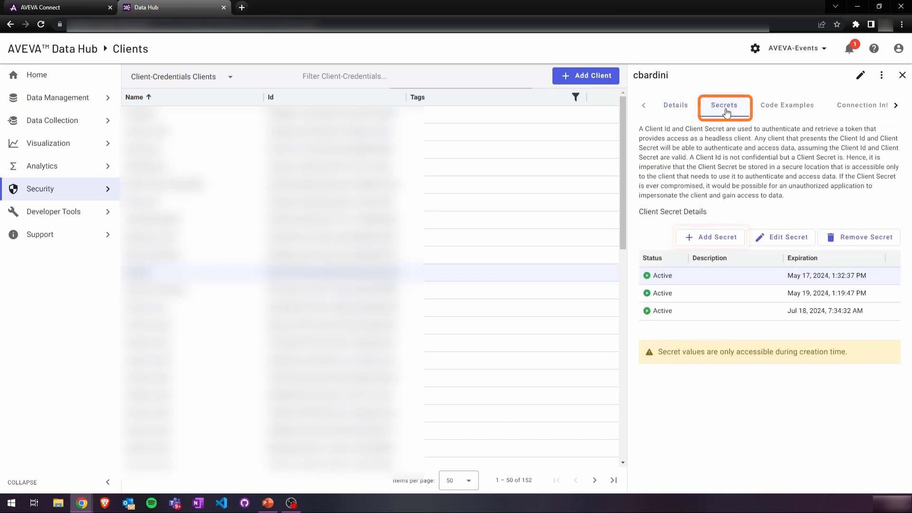